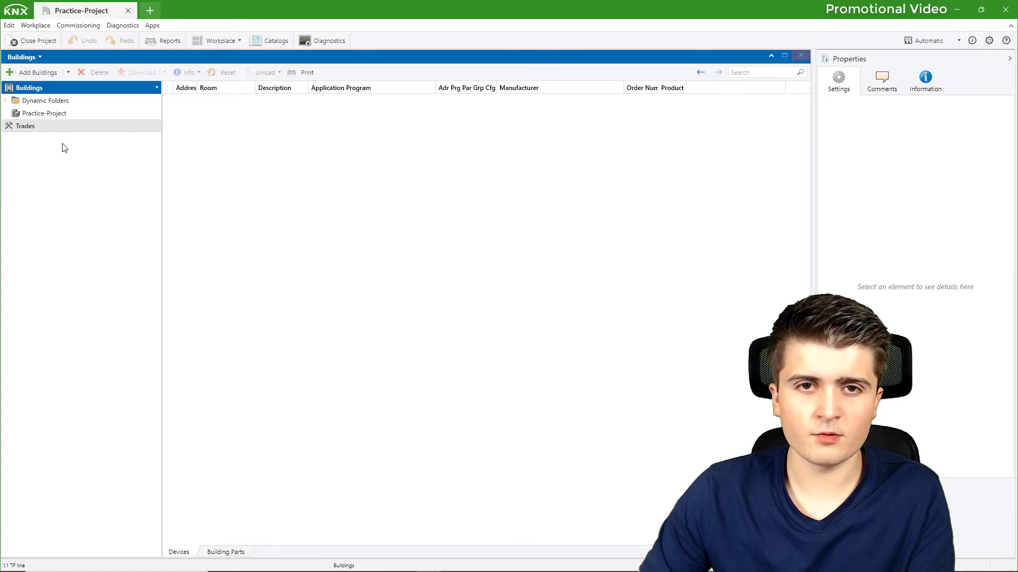
Step: Switch the panel to the Topology view and expand 1 IP area to show line 1.1 TP line
{"action": "left_click", "coordinate": [24, 57]}
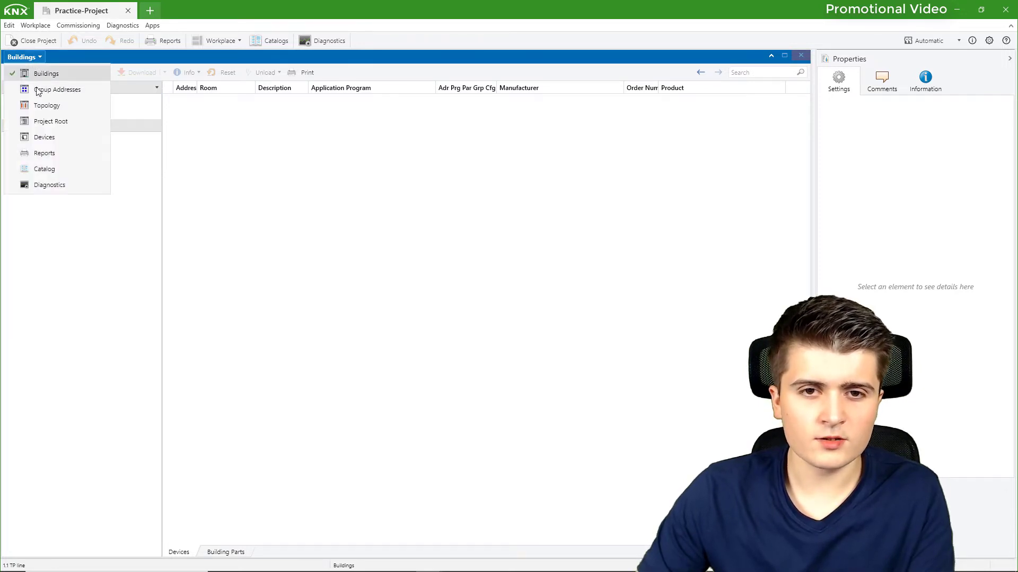
{"action": "left_click", "coordinate": [47, 106]}
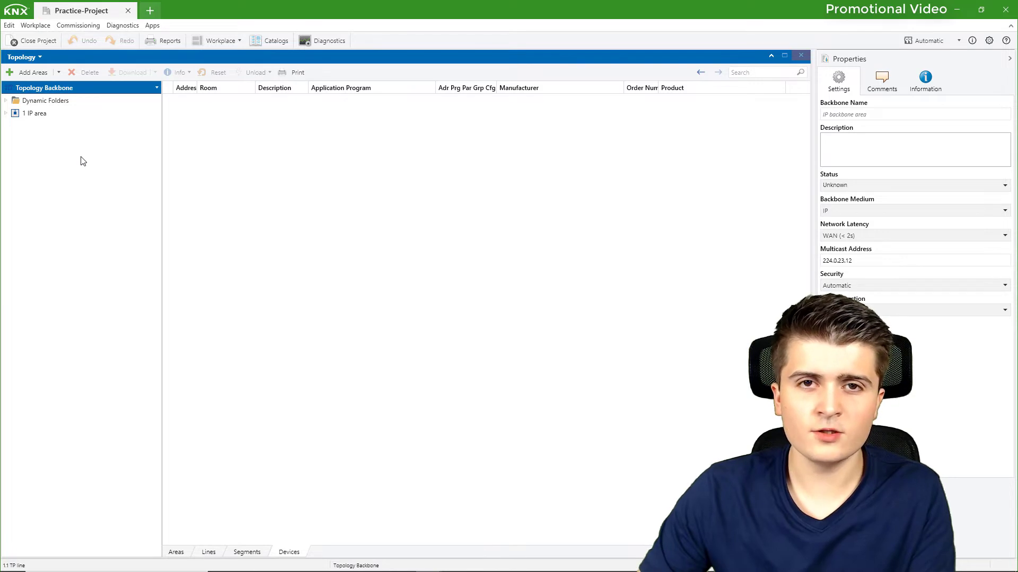
{"action": "left_click", "coordinate": [68, 114]}
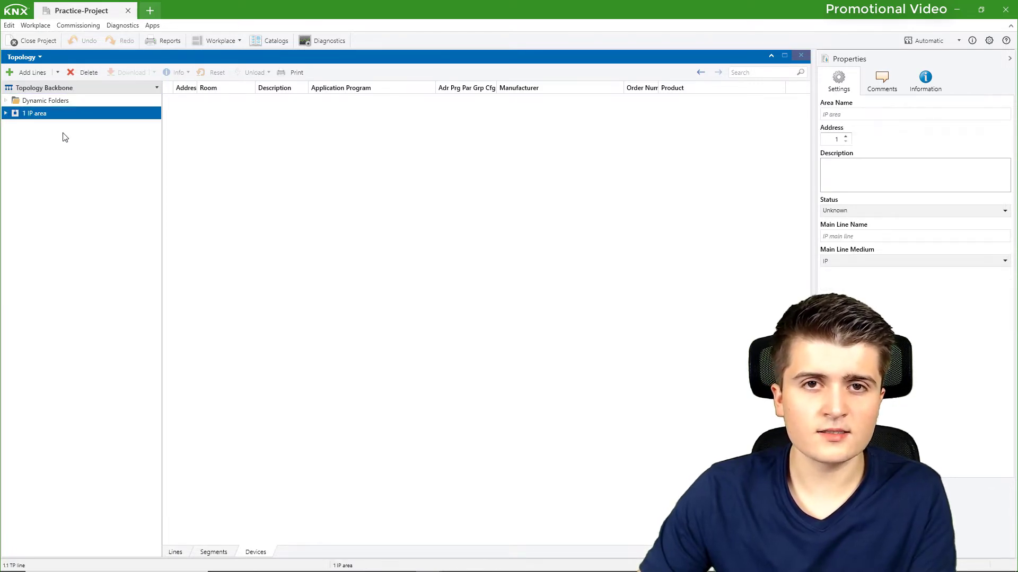
{"action": "left_click", "coordinate": [6, 114]}
{"action": "left_click", "coordinate": [35, 126]}
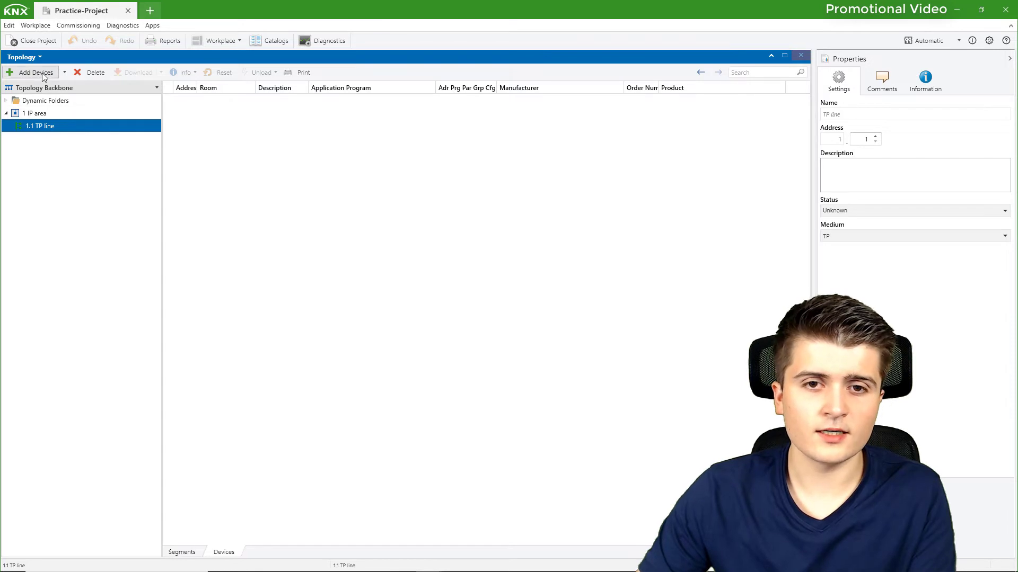
{"action": "left_click", "coordinate": [44, 114]}
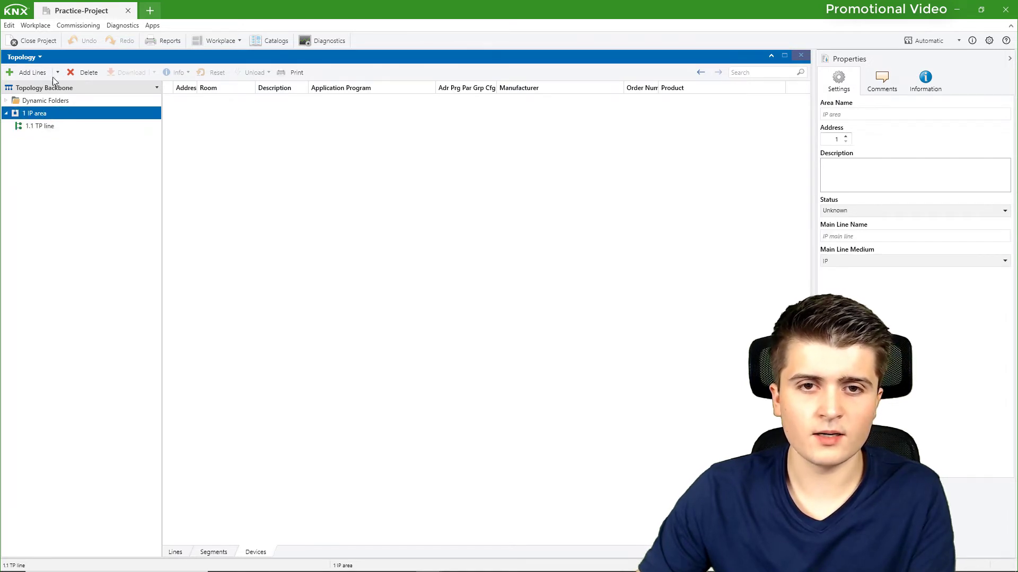
{"action": "left_click", "coordinate": [32, 73]}
{"action": "left_click", "coordinate": [493, 272]}
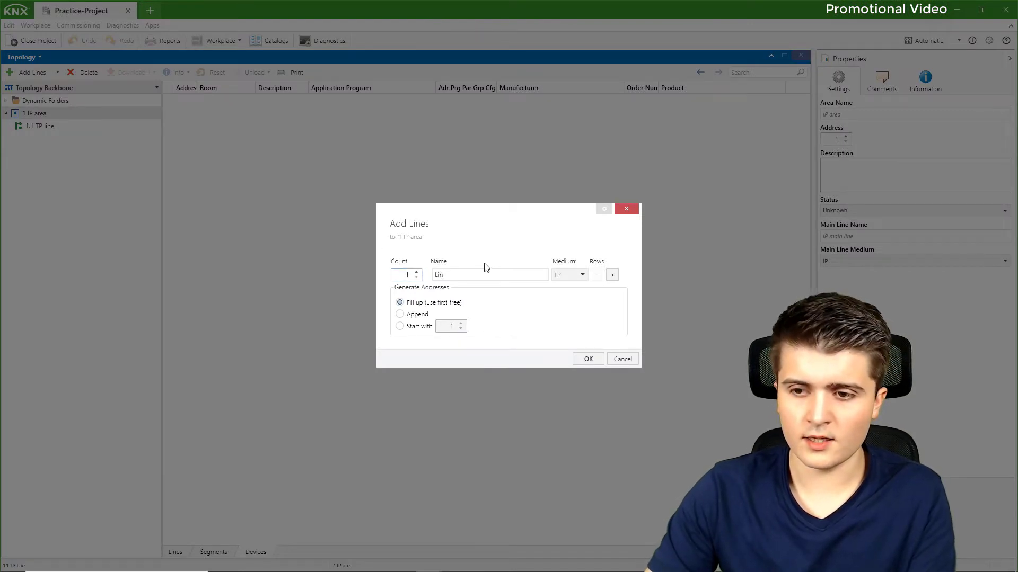
{"action": "type", "text": "Line T"}
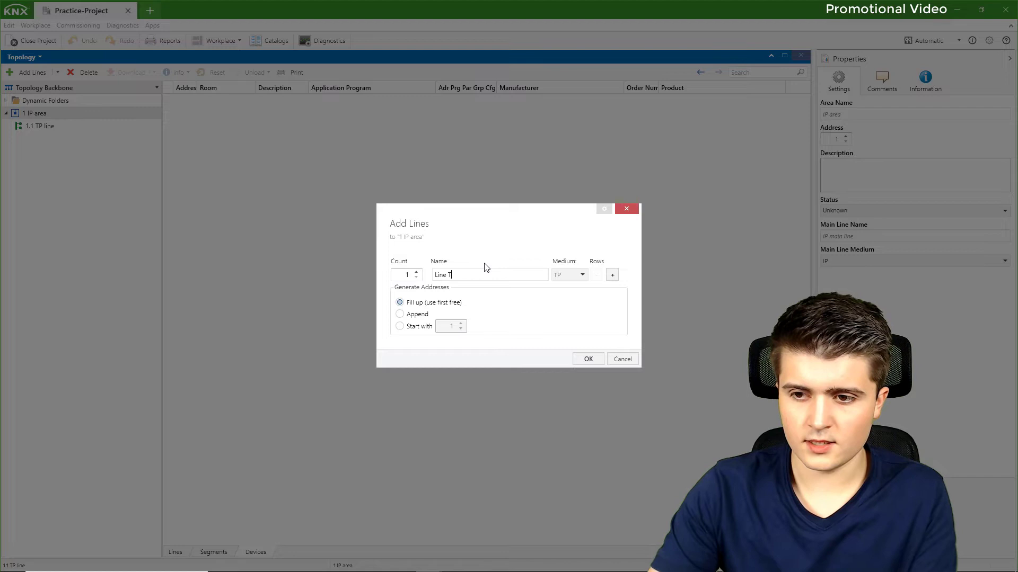
{"action": "type", "text": "e st"}
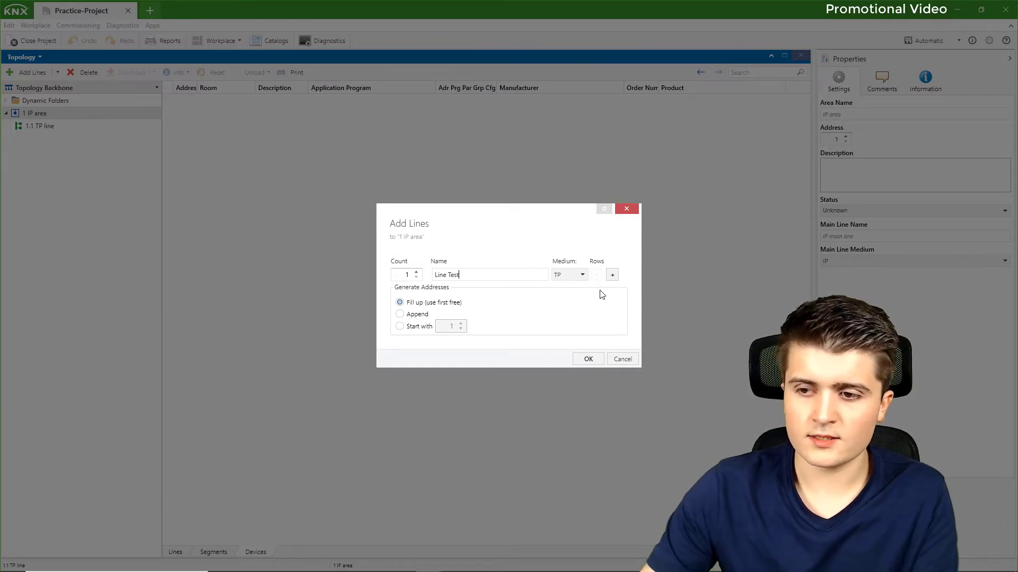
{"action": "left_click", "coordinate": [573, 276]}
{"action": "left_click", "coordinate": [573, 276]}
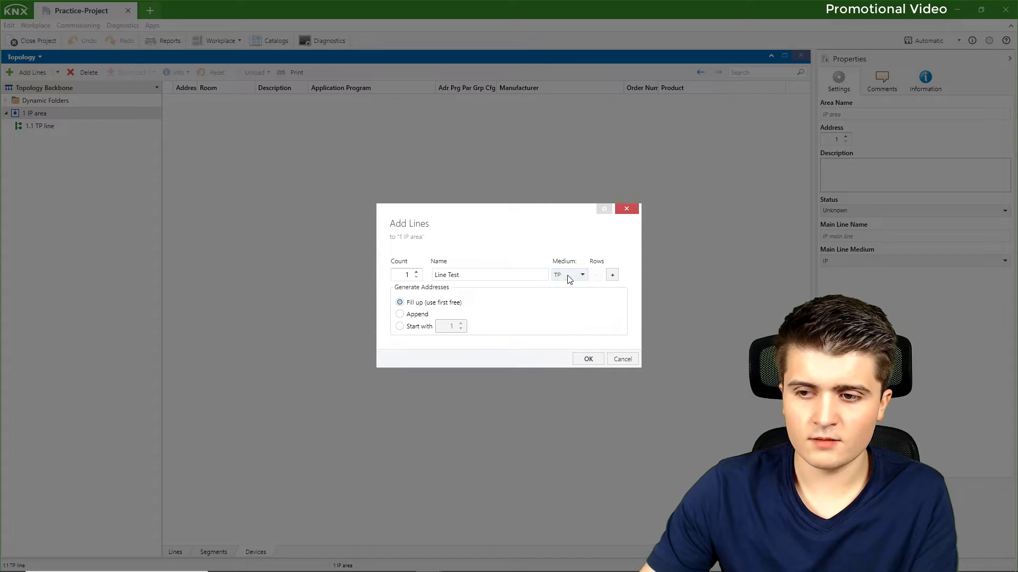
{"action": "left_click", "coordinate": [587, 360]}
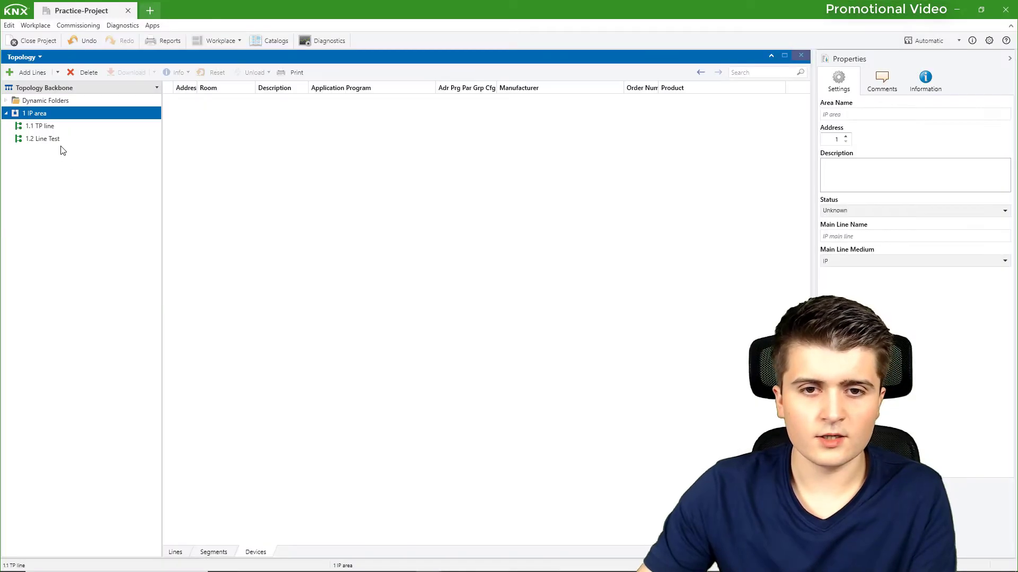
{"action": "left_click", "coordinate": [56, 140]}
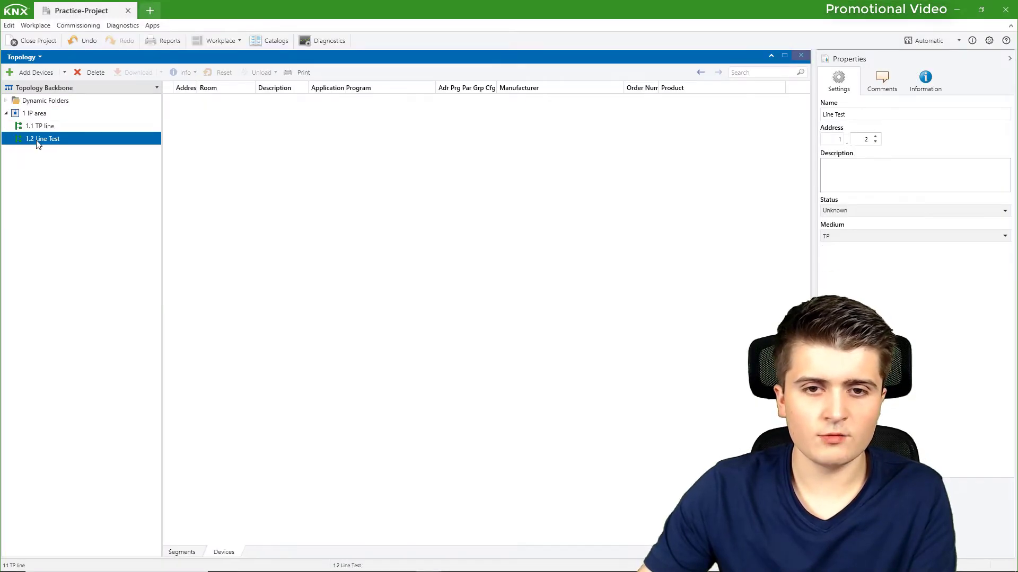
{"action": "double_click", "coordinate": [867, 139]}
{"action": "type", "text": "1"}
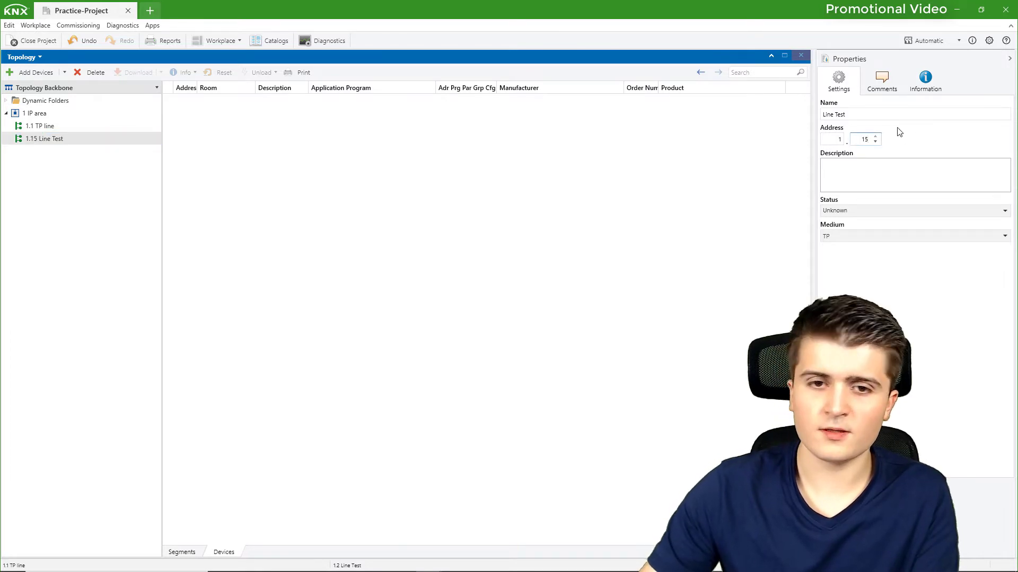
{"action": "type", "text": "5"}
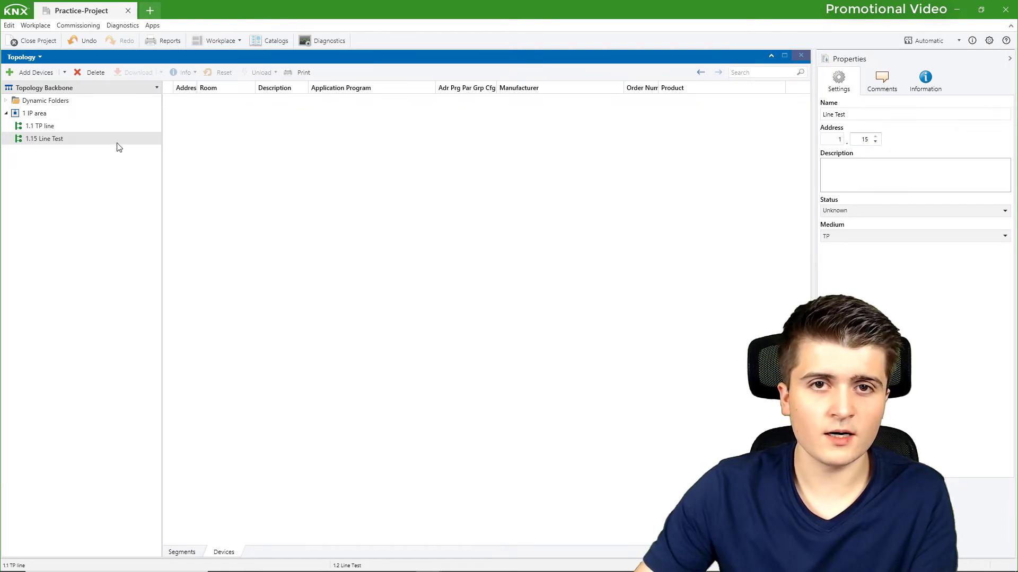
{"action": "left_click", "coordinate": [65, 142]}
{"action": "key", "text": "Delete"}
{"action": "key", "text": "Return"}
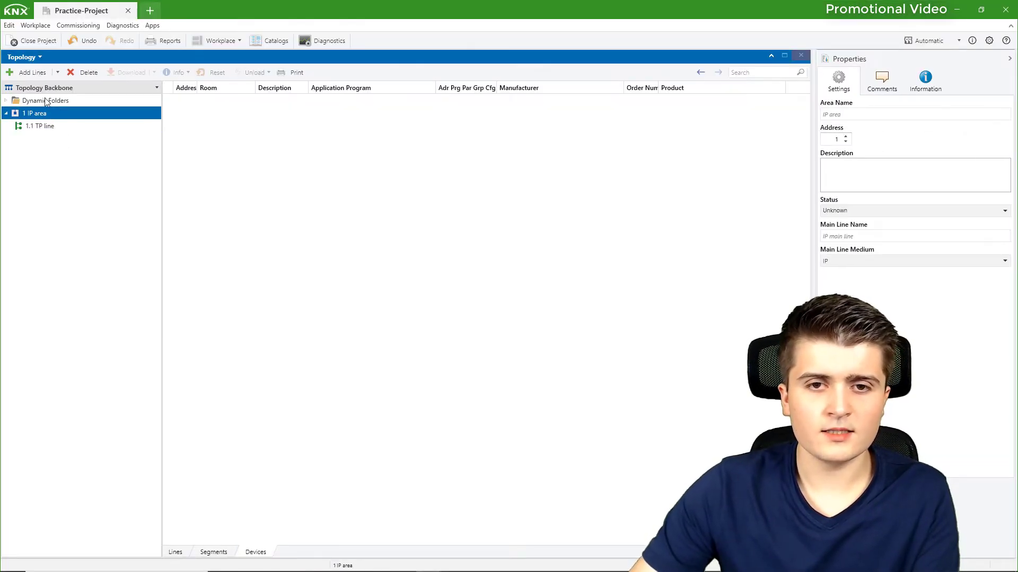
Step: Add a new IP-medium area named 'Area Test' to the Topology Backbone
{"action": "left_click", "coordinate": [9, 90]}
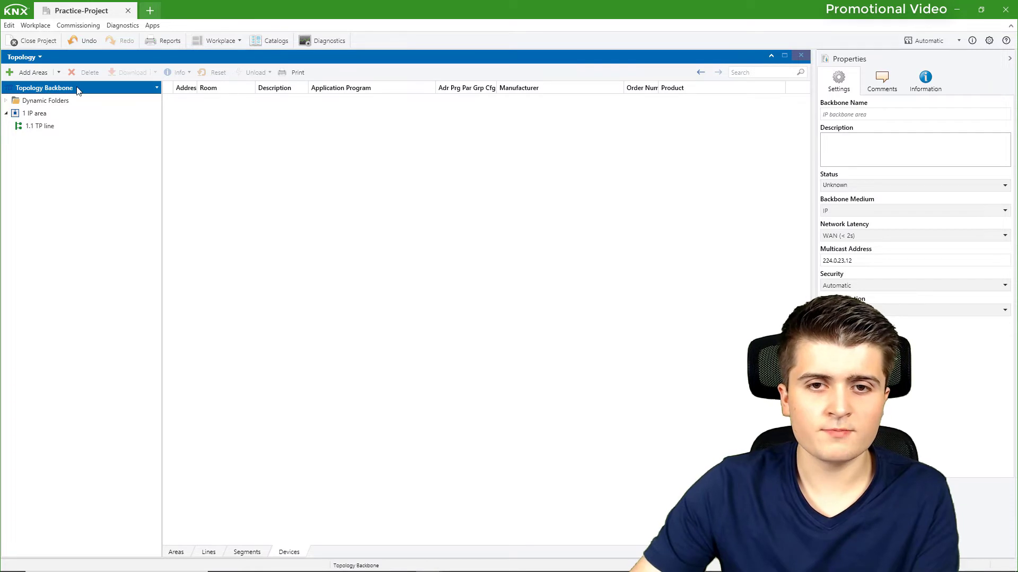
{"action": "left_click", "coordinate": [29, 73]}
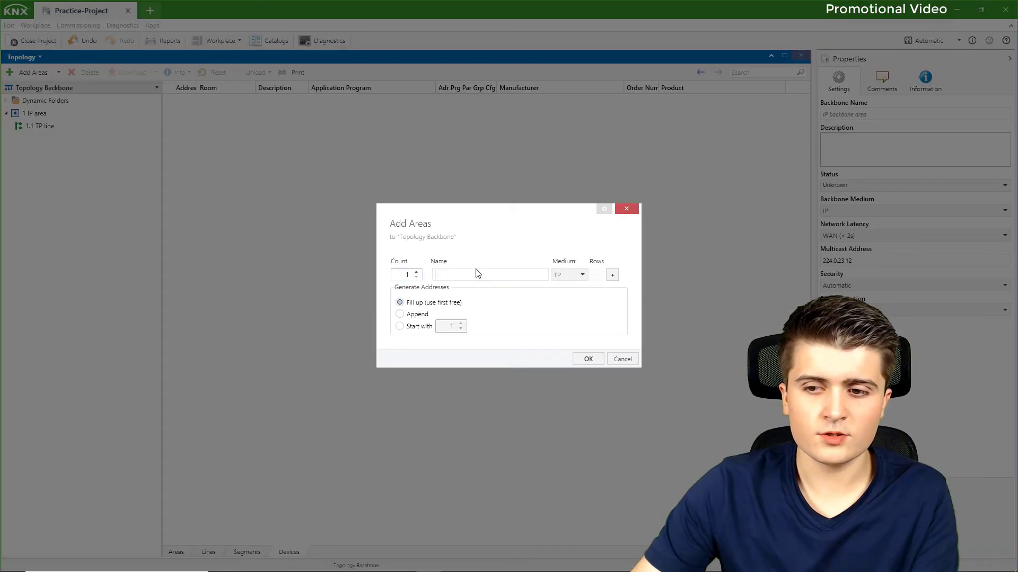
{"action": "left_click", "coordinate": [559, 276]}
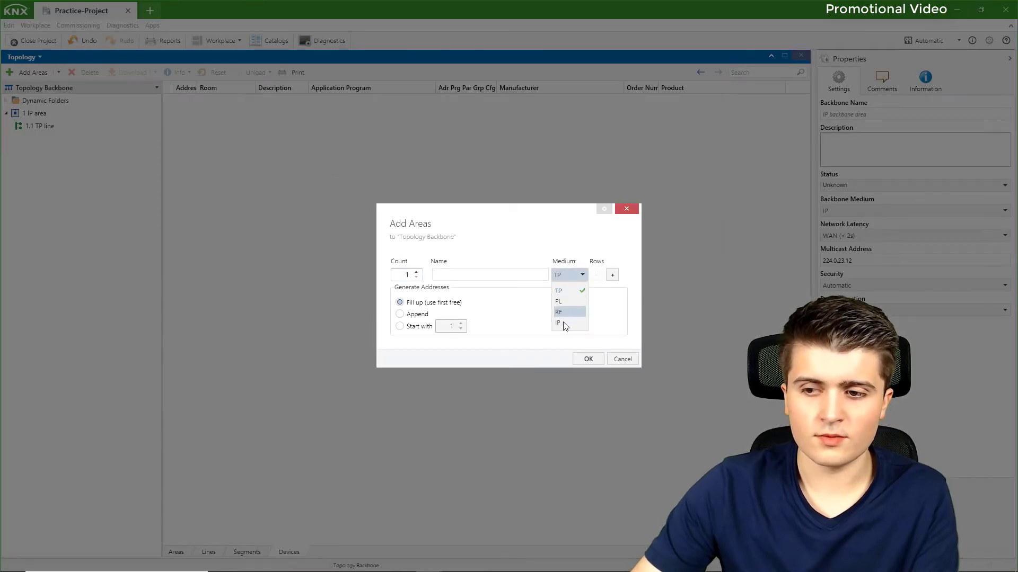
{"action": "left_click", "coordinate": [564, 324]}
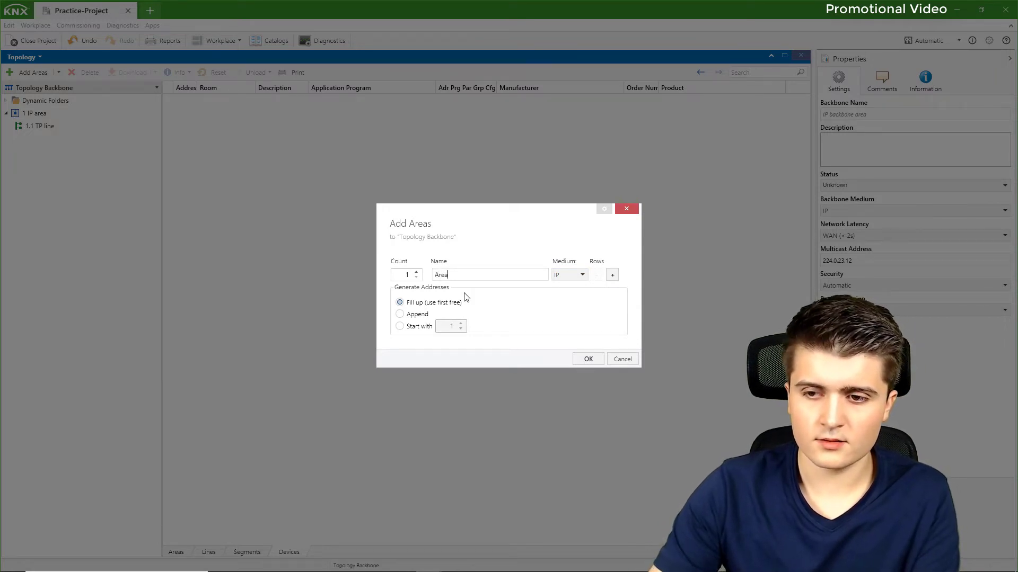
{"action": "type", "text": "Area TES"}
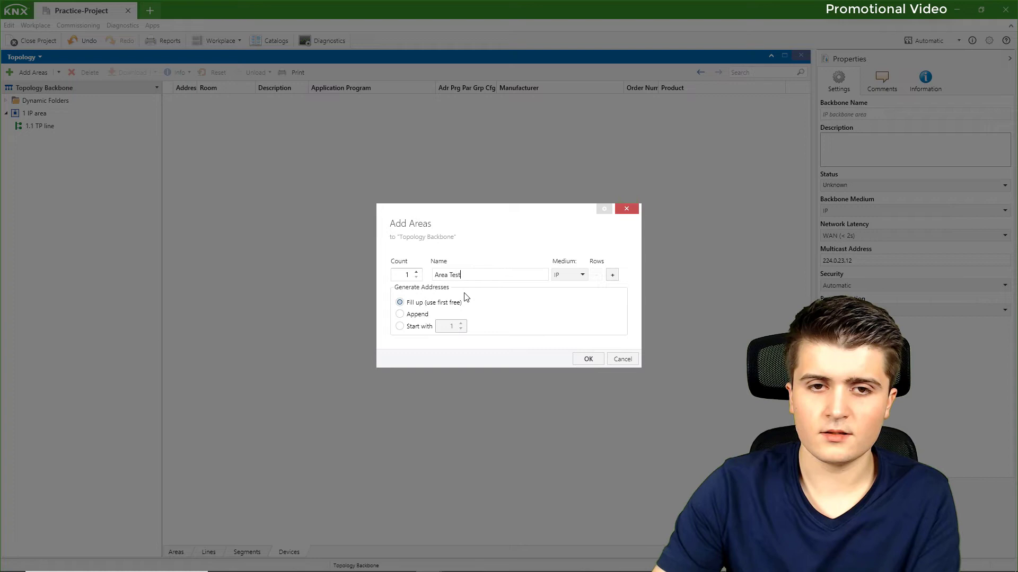
{"action": "key", "text": "Return"}
{"action": "left_click", "coordinate": [70, 139]}
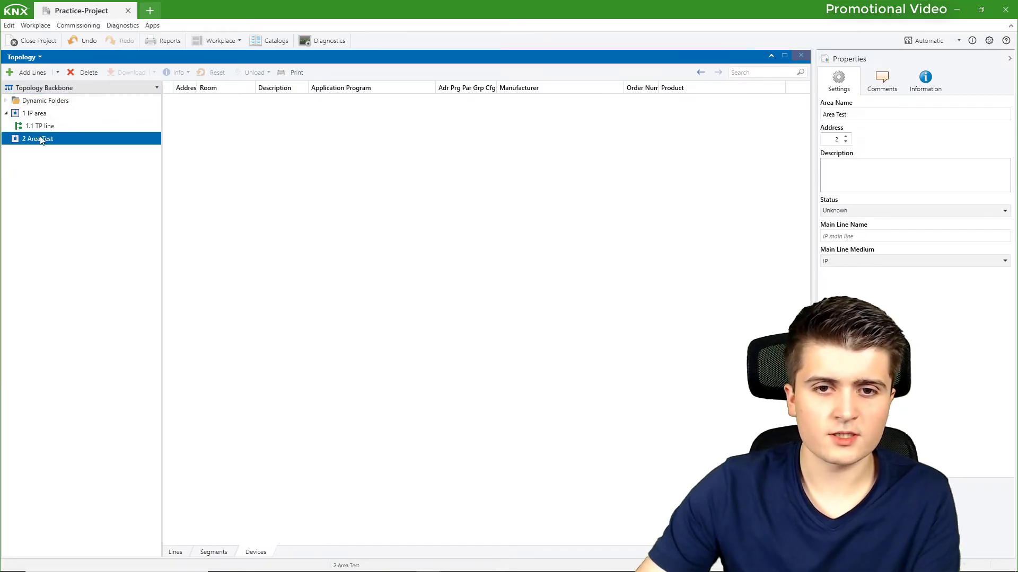
Step: Change the Area Test area's address to 15
{"action": "left_click", "coordinate": [831, 142]}
{"action": "type", "text": "15"}
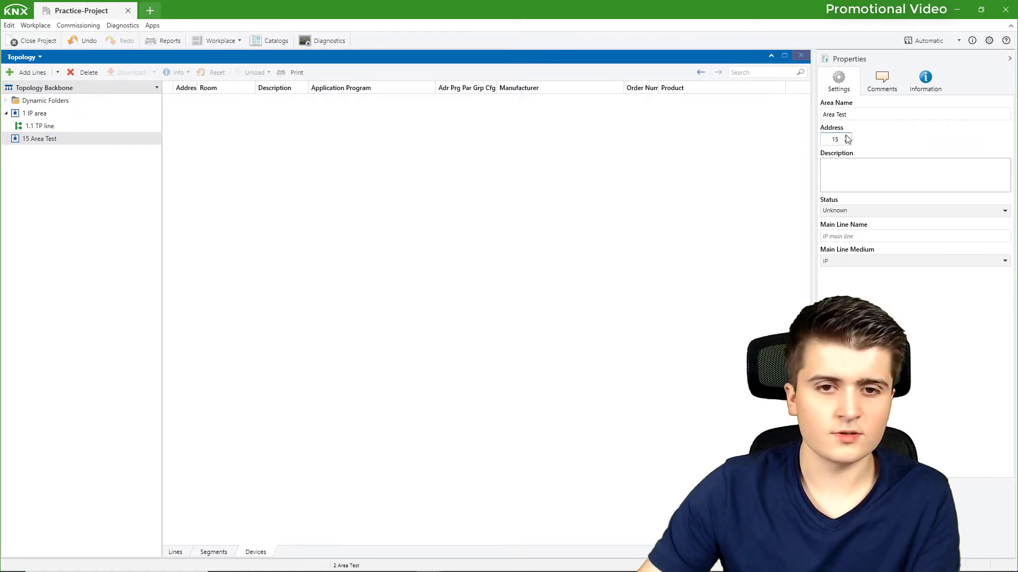
{"action": "left_click", "coordinate": [93, 138]}
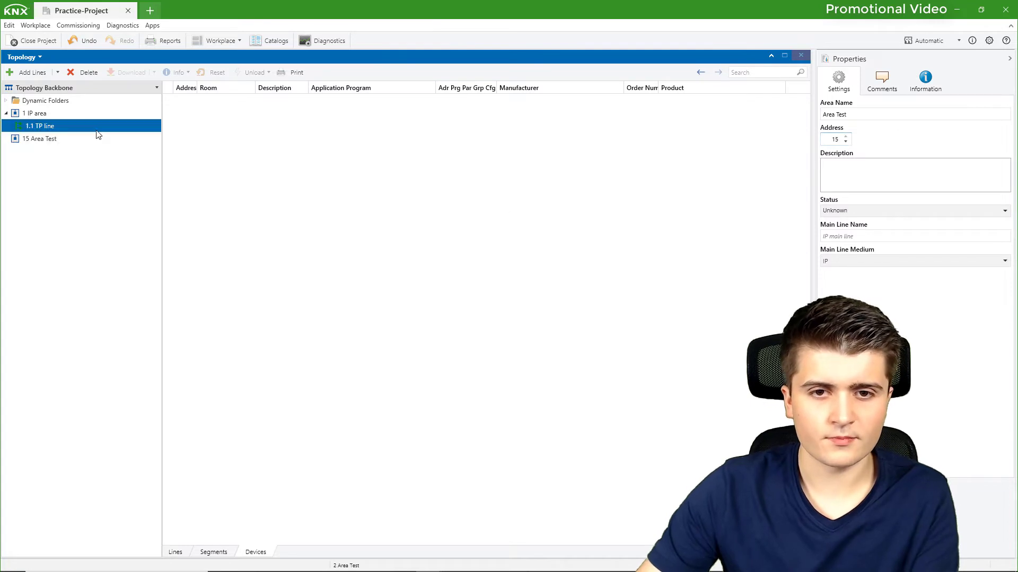
Step: Delete the 15 Area Test area, then open the catalog showing KNX Association products
{"action": "key", "text": "Delete"}
{"action": "key", "text": "Return"}
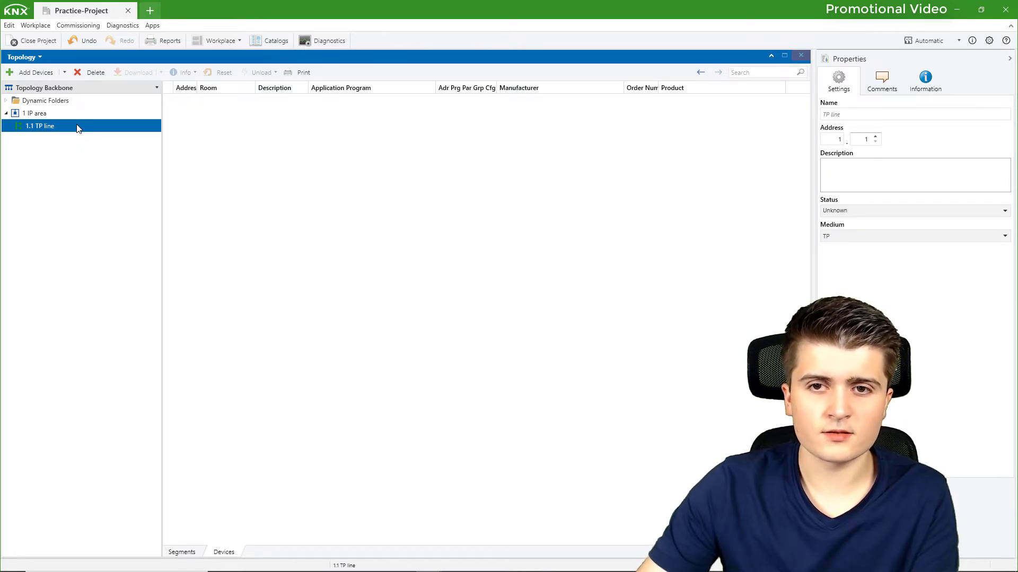
{"action": "left_click", "coordinate": [261, 42]}
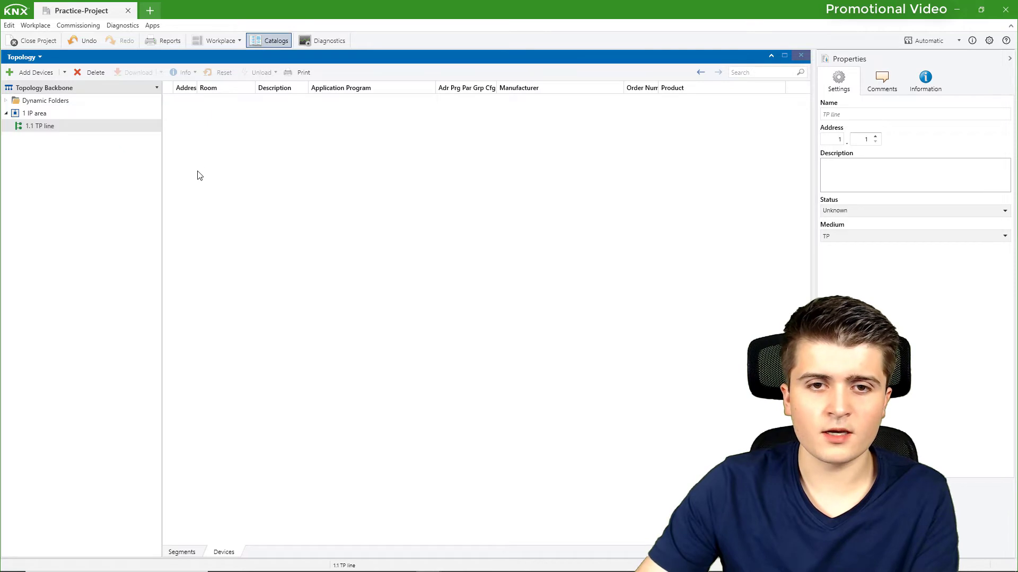
{"action": "left_click_drag", "start_coordinate": [158, 361], "coordinate": [155, 458]}
{"action": "left_click", "coordinate": [91, 459]}
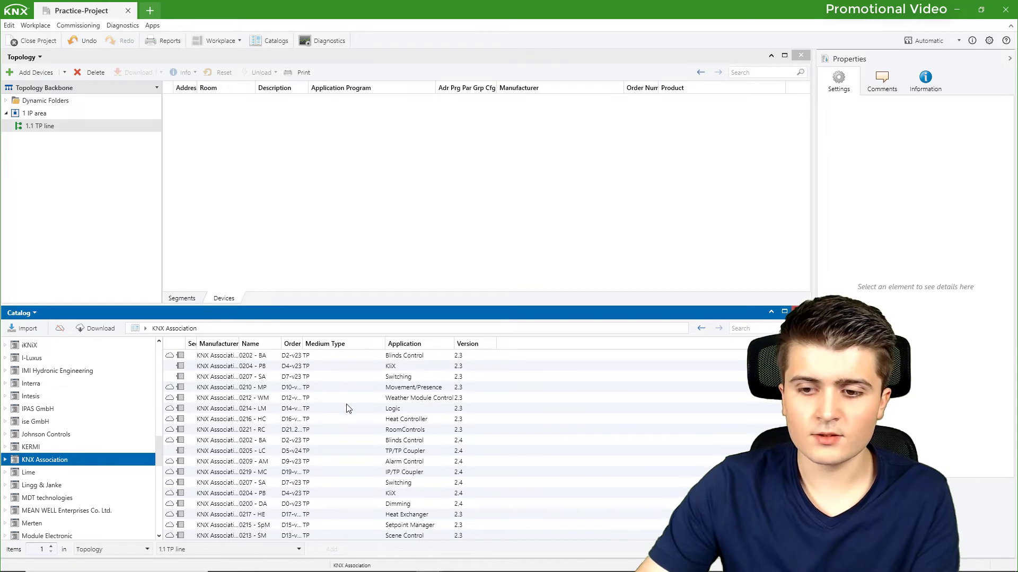
Step: Drag the 0207 - SA switching actuator onto line 1.1 TP line, creating device 1.1.1
{"action": "left_click", "coordinate": [307, 380]}
{"action": "left_click_drag", "start_coordinate": [307, 382], "coordinate": [93, 129]}
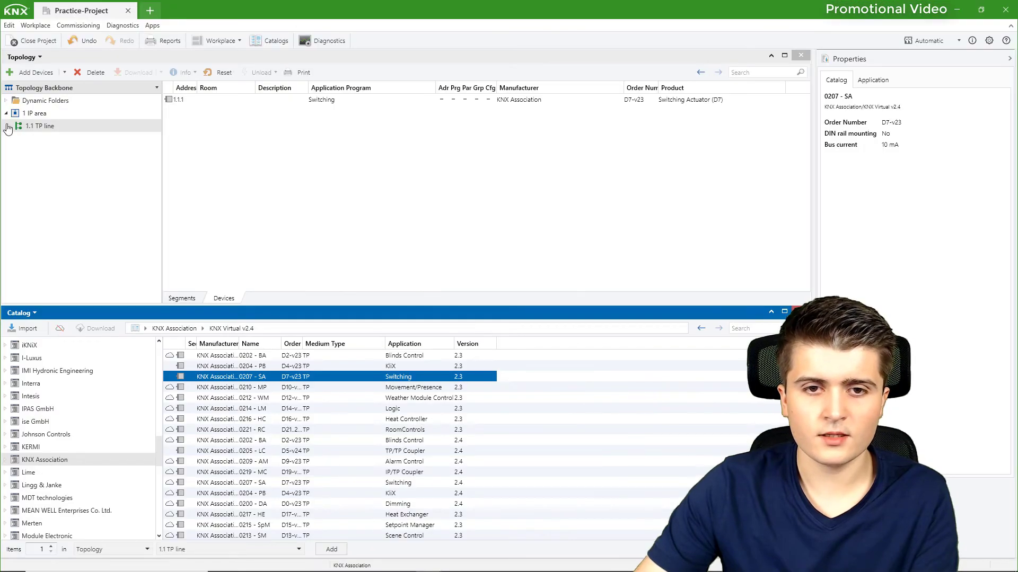
{"action": "left_click", "coordinate": [31, 141]}
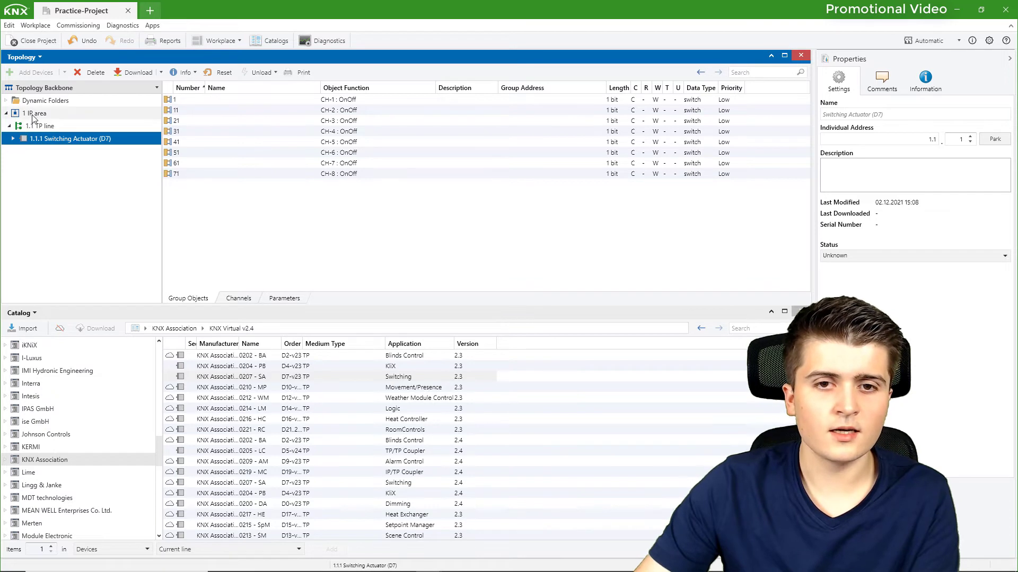
{"action": "left_click", "coordinate": [40, 116]}
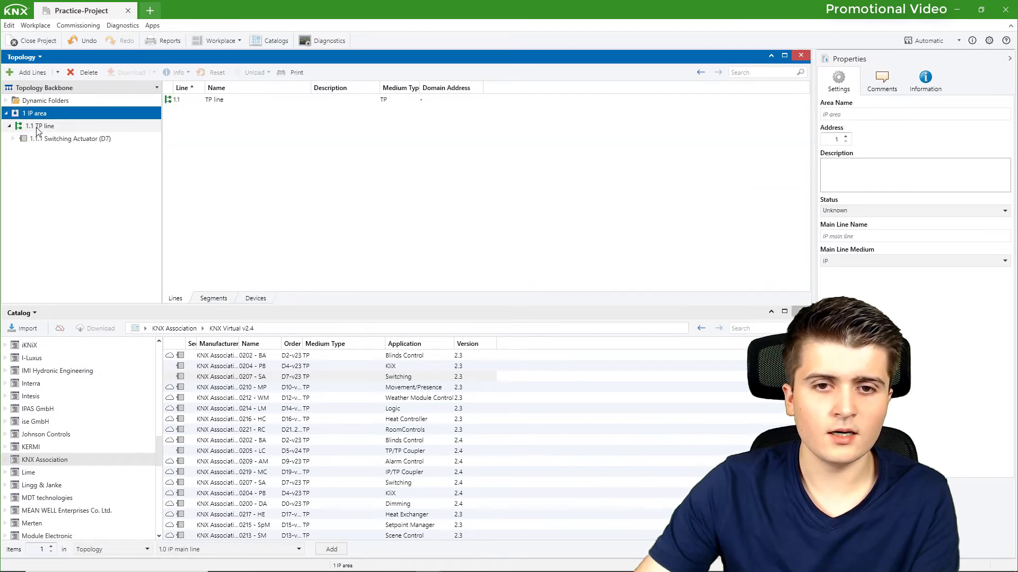
Step: Change the Switching Actuator's individual address from 1.1.1 to 1.1.247
{"action": "left_click", "coordinate": [38, 127]}
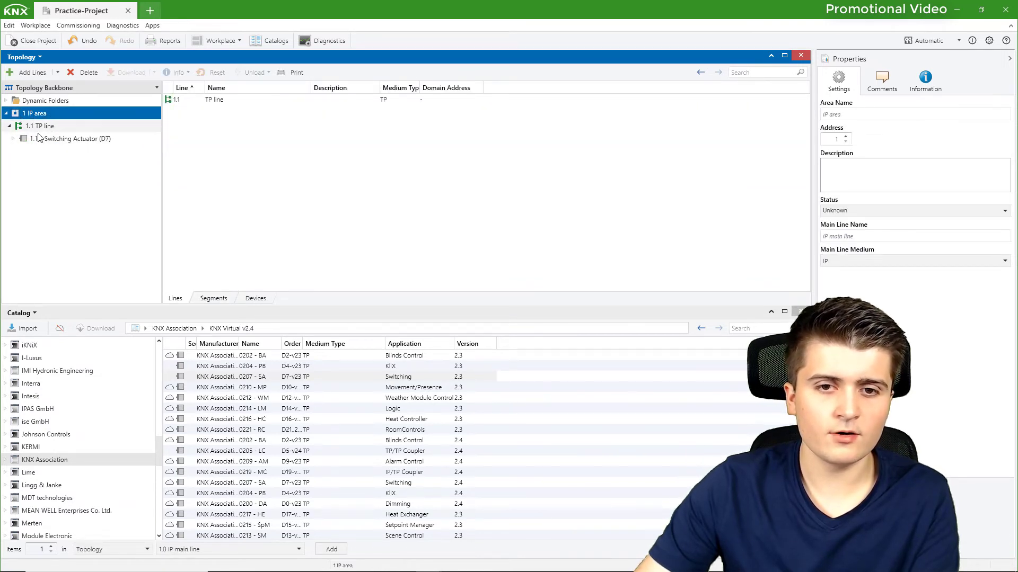
{"action": "left_click", "coordinate": [42, 141]}
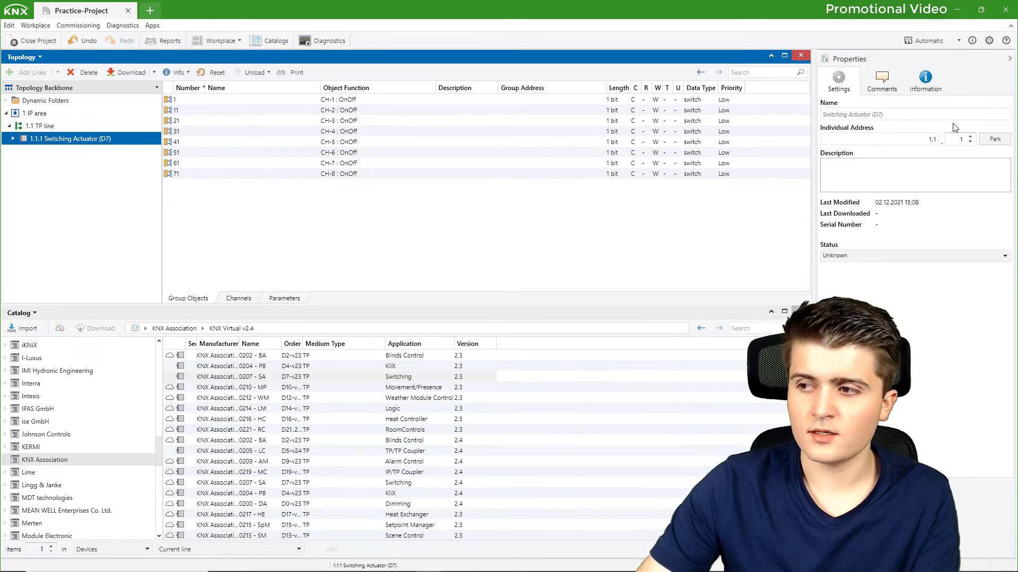
{"action": "left_click", "coordinate": [960, 139]}
{"action": "type", "text": "255"}
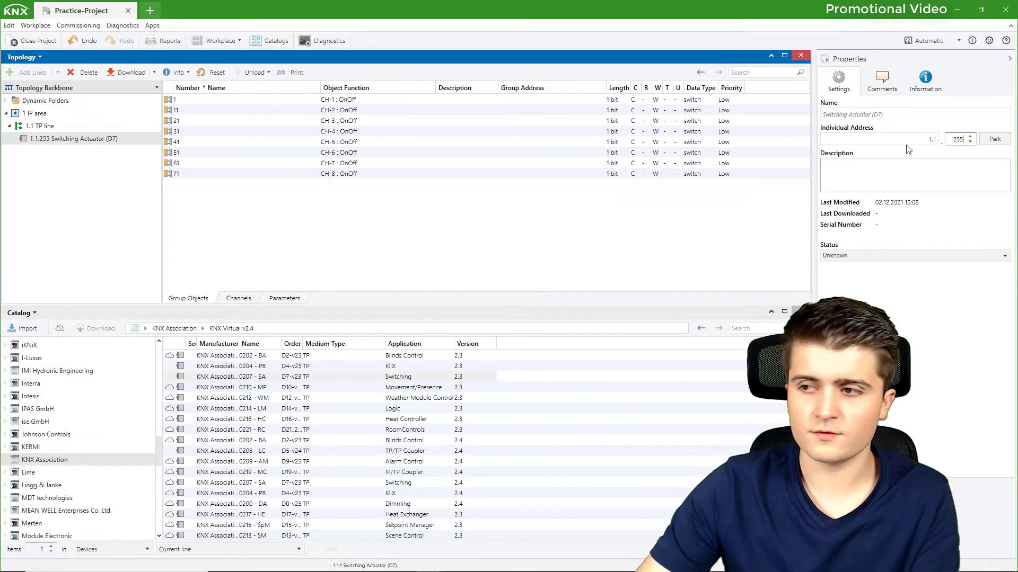
{"action": "double_click", "coordinate": [964, 138]}
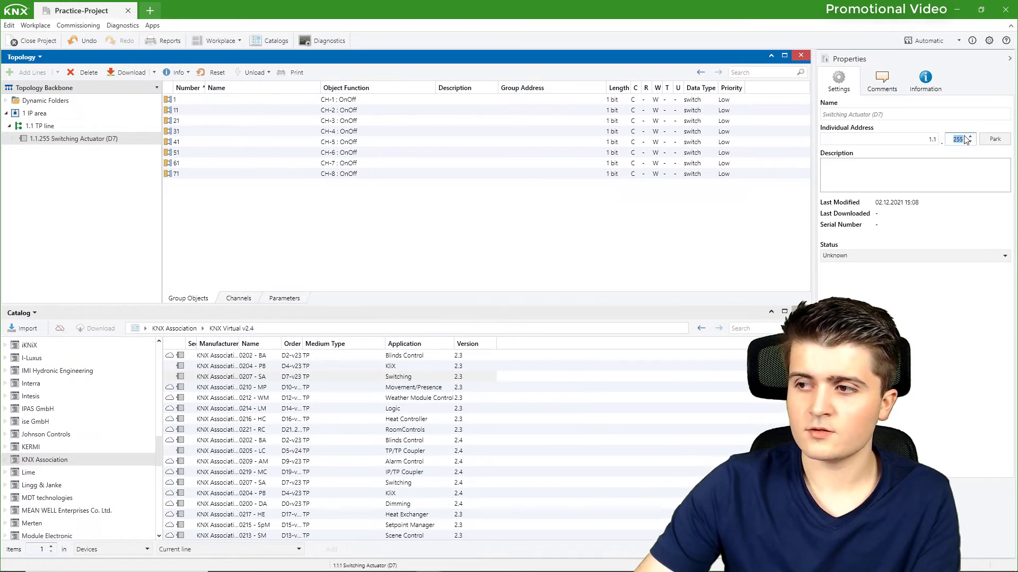
{"action": "scroll", "coordinate": [966, 138], "scroll_direction": "down", "scroll_amount": 8}
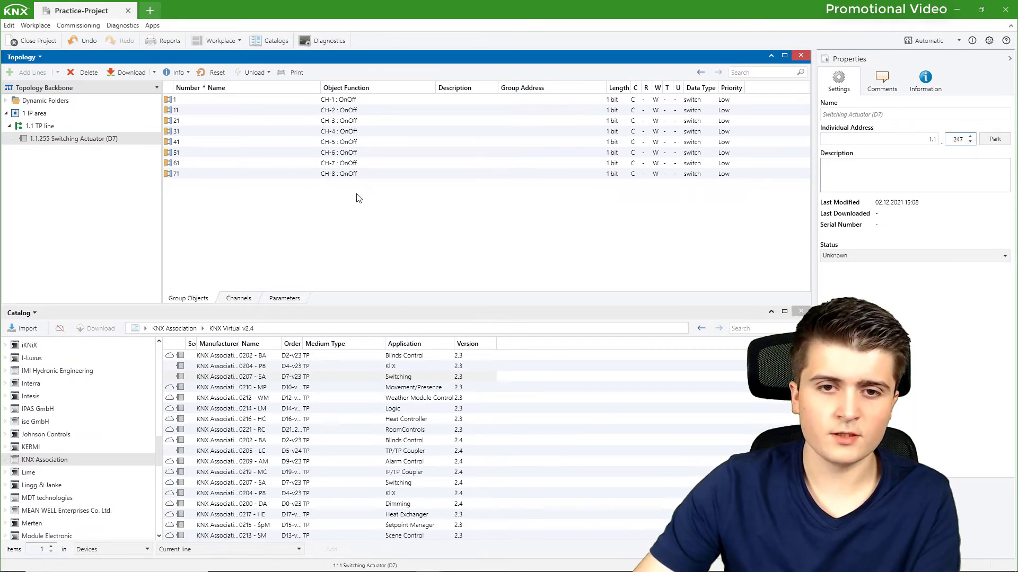
{"action": "left_click", "coordinate": [68, 142]}
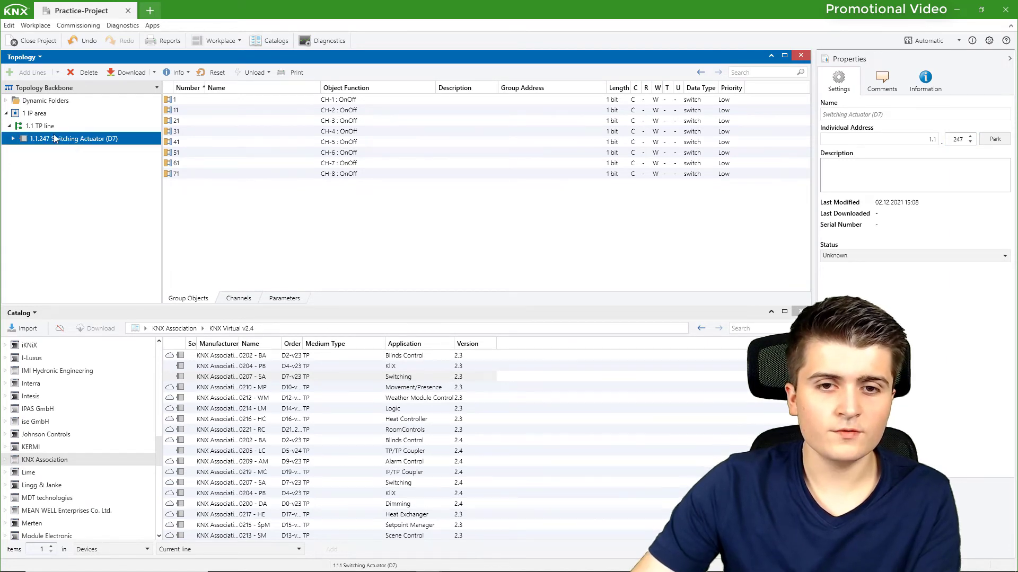
Step: Change area 1's main line medium from IP to TP
{"action": "left_click", "coordinate": [36, 114]}
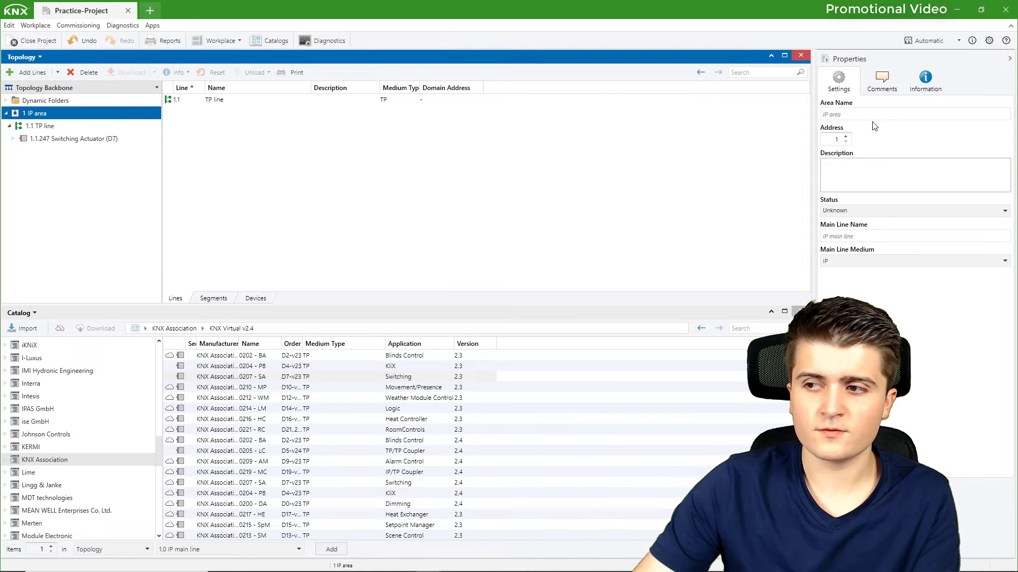
{"action": "left_click", "coordinate": [865, 261]}
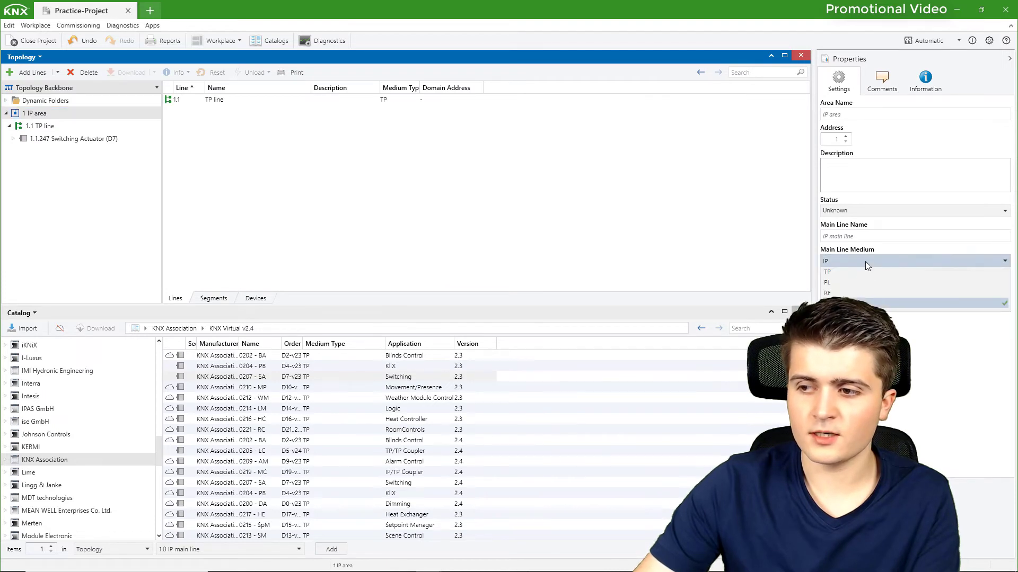
{"action": "left_click", "coordinate": [839, 278]}
Step: Move the switching actuator onto the 1 TP area main line, readdressing it to 1.0.1
{"action": "left_click", "coordinate": [90, 139]}
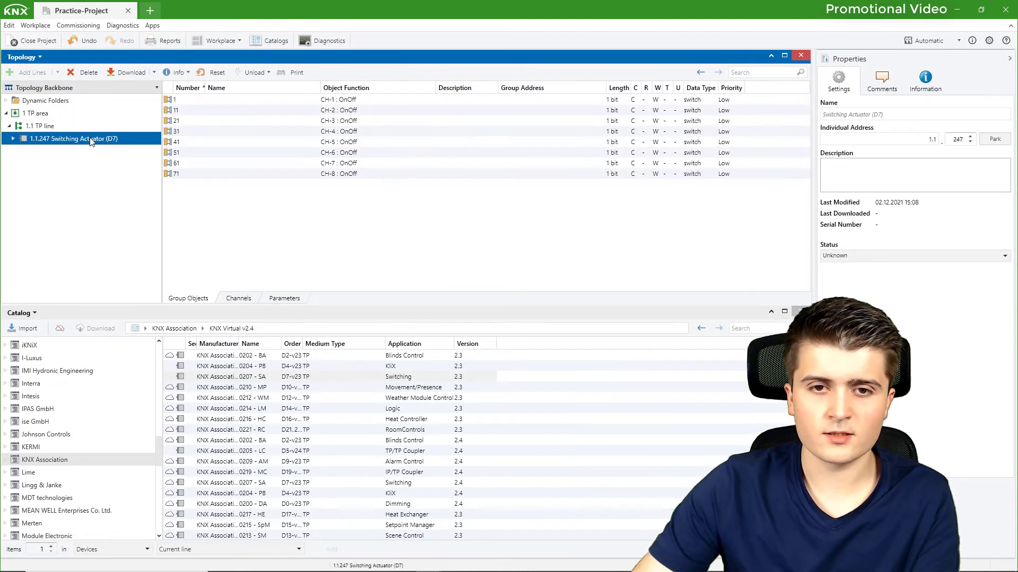
{"action": "left_click", "coordinate": [35, 114]}
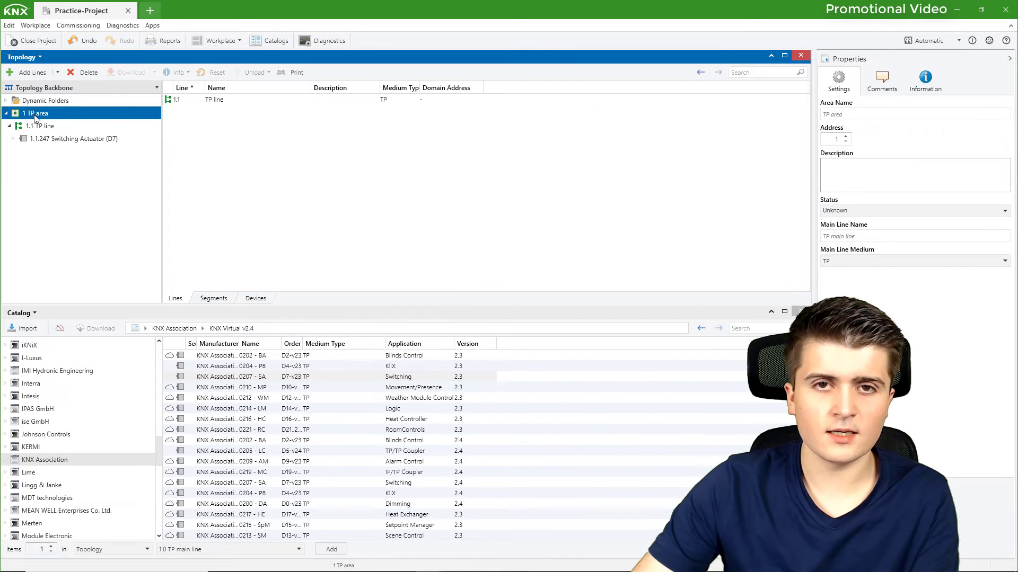
{"action": "left_click_drag", "start_coordinate": [53, 139], "coordinate": [59, 116]}
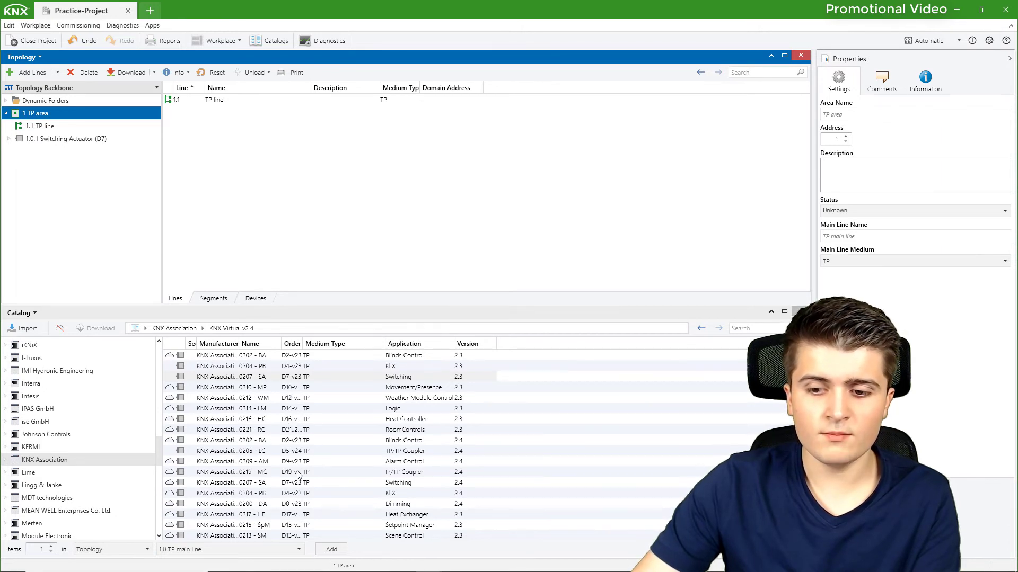
Step: Add the 0205 - LC TP/TP coupler to line 1.1 and the 0219 - MC IP/TP coupler to area 1
{"action": "left_click", "coordinate": [323, 456]}
{"action": "left_click_drag", "start_coordinate": [323, 456], "coordinate": [66, 127]}
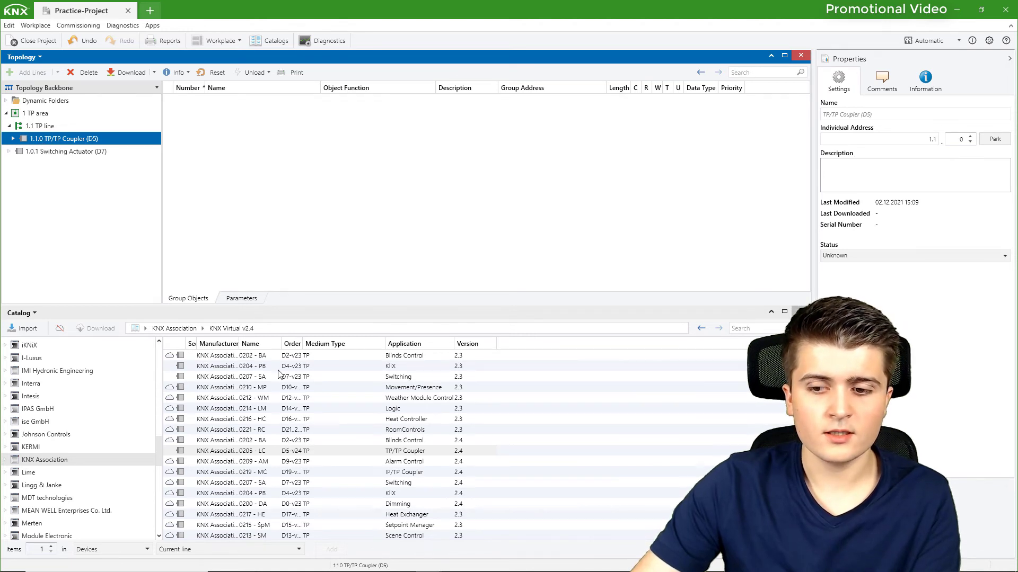
{"action": "left_click", "coordinate": [390, 473]}
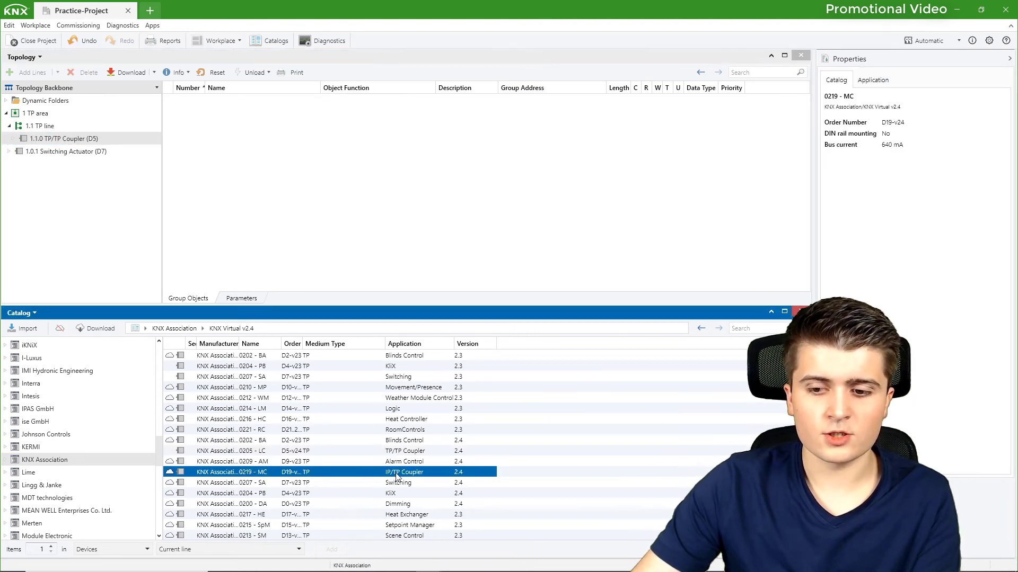
{"action": "left_click_drag", "start_coordinate": [385, 474], "coordinate": [65, 126]}
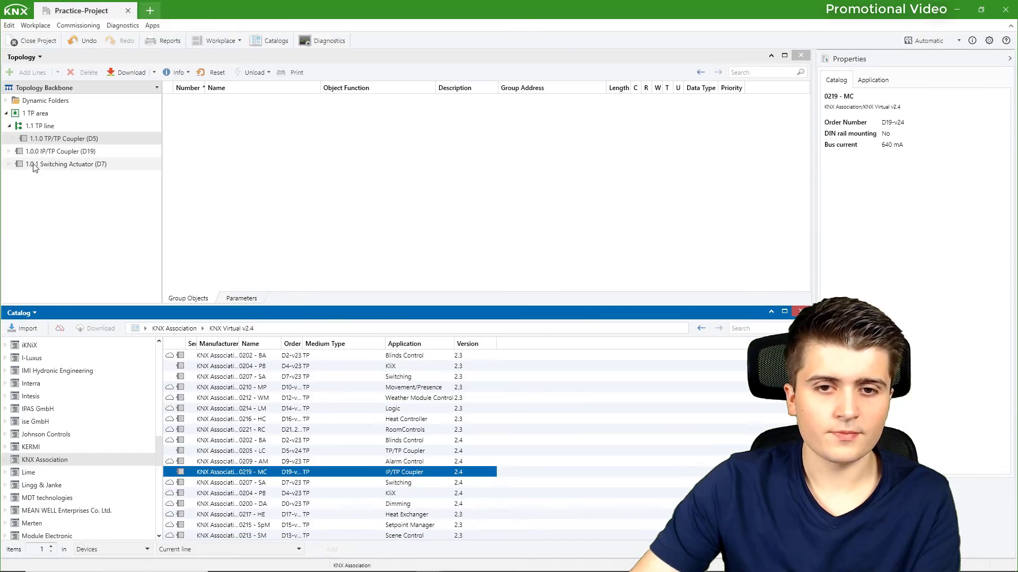
{"action": "left_click", "coordinate": [33, 152]}
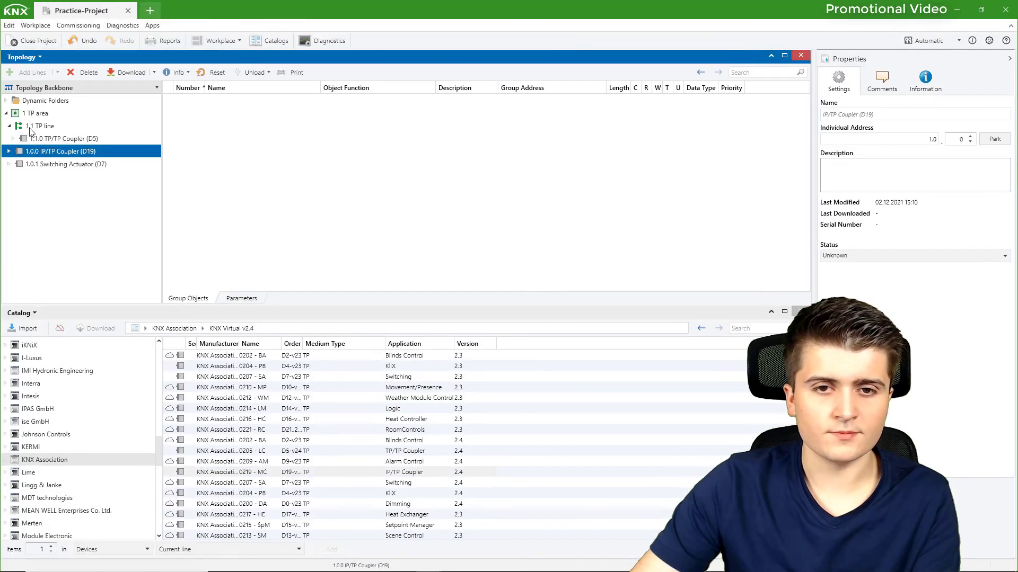
{"action": "left_click", "coordinate": [31, 139]}
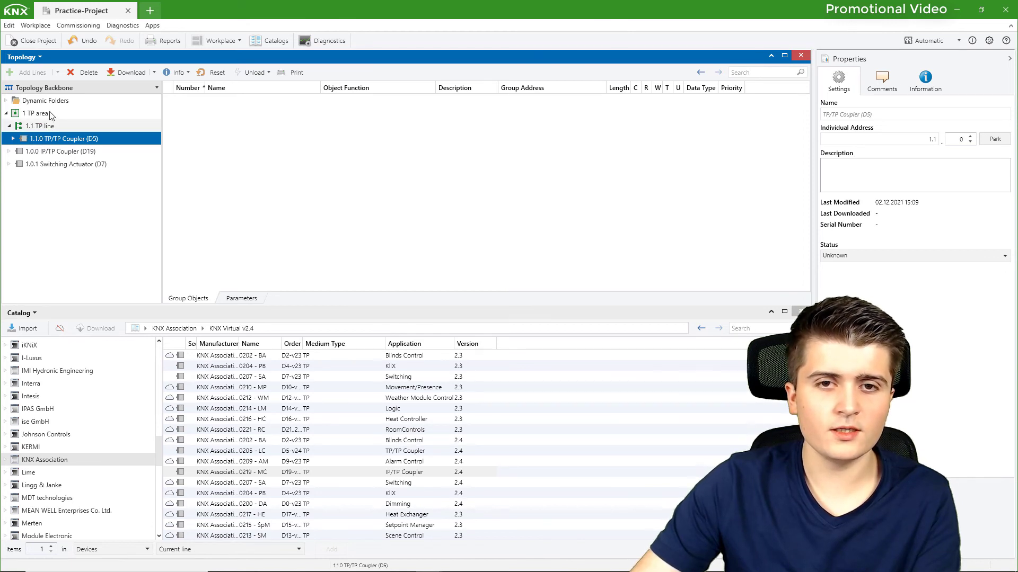
{"action": "left_click", "coordinate": [24, 153]}
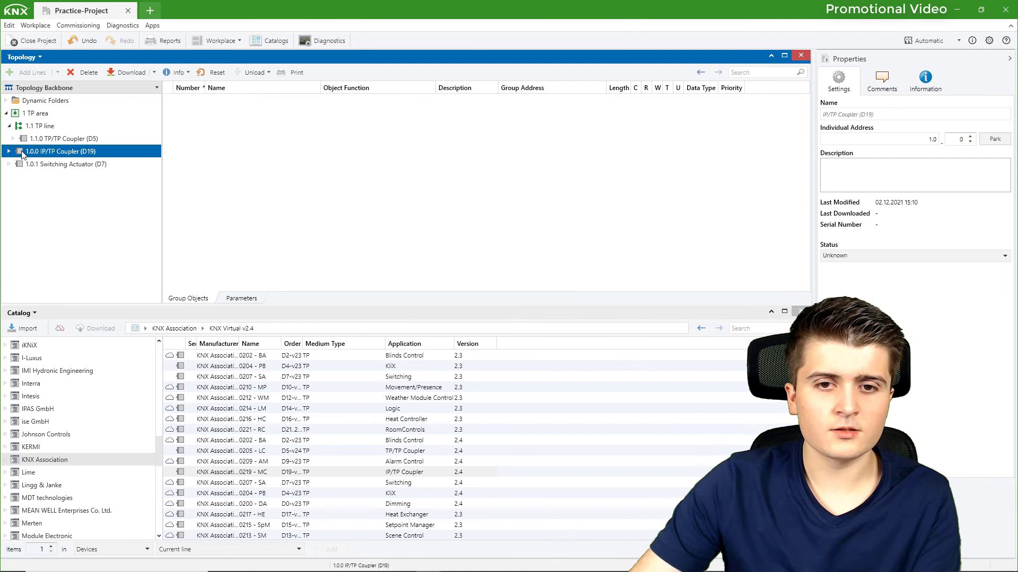